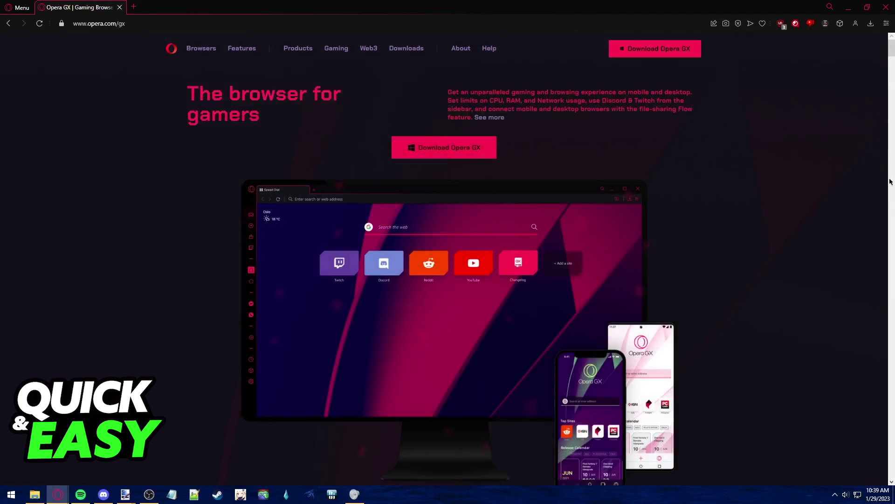
pyautogui.scroll(-3, 715, 241)
pyautogui.scroll(3, 735, 244)
# Reach the full browser settings page from the Easy Setup panel
pyautogui.click(887, 24)
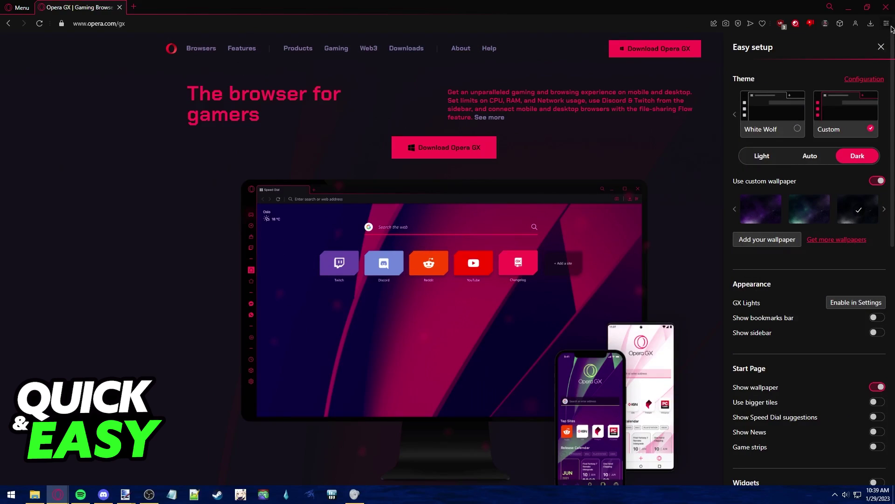
pyautogui.scroll(-5, 832, 337)
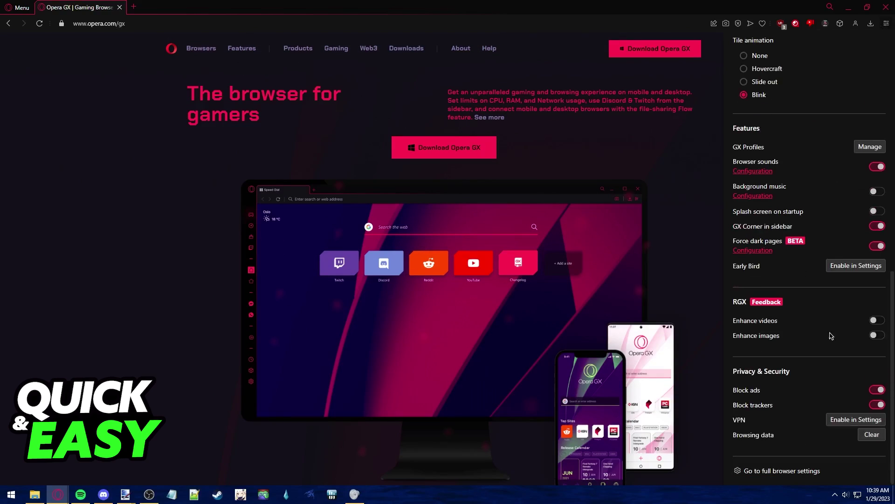
pyautogui.click(753, 473)
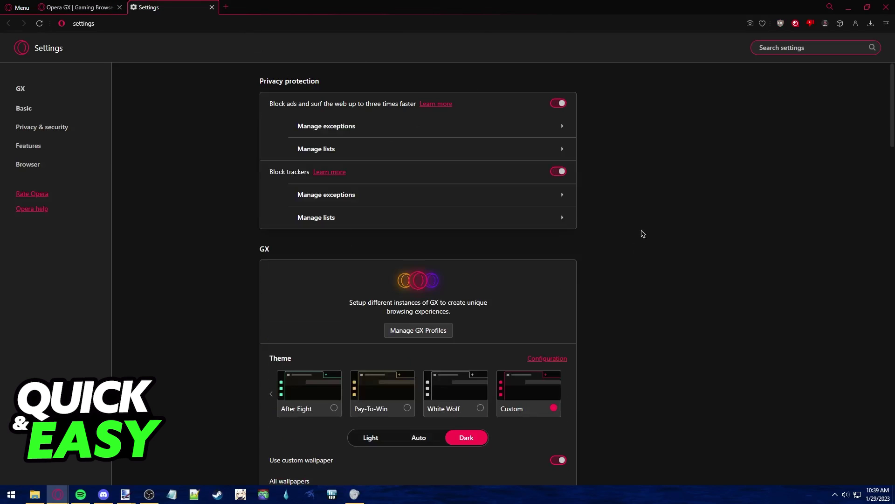
pyautogui.scroll(-3, 639, 234)
pyautogui.scroll(-8, 637, 227)
pyautogui.scroll(4, 685, 225)
pyautogui.scroll(6, 770, 141)
pyautogui.scroll(2, 801, 77)
pyautogui.write('im')
pyautogui.scroll(-1, 700, 189)
pyautogui.scroll(-5, 635, 175)
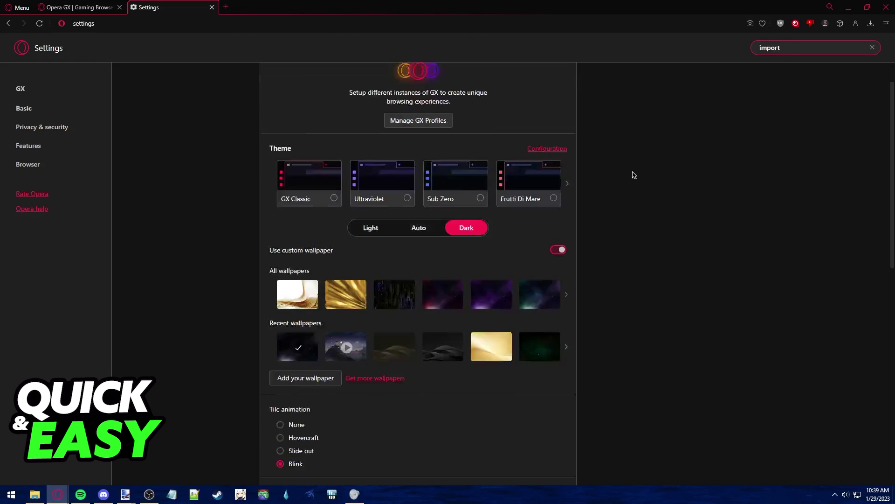
pyautogui.scroll(-1, 633, 177)
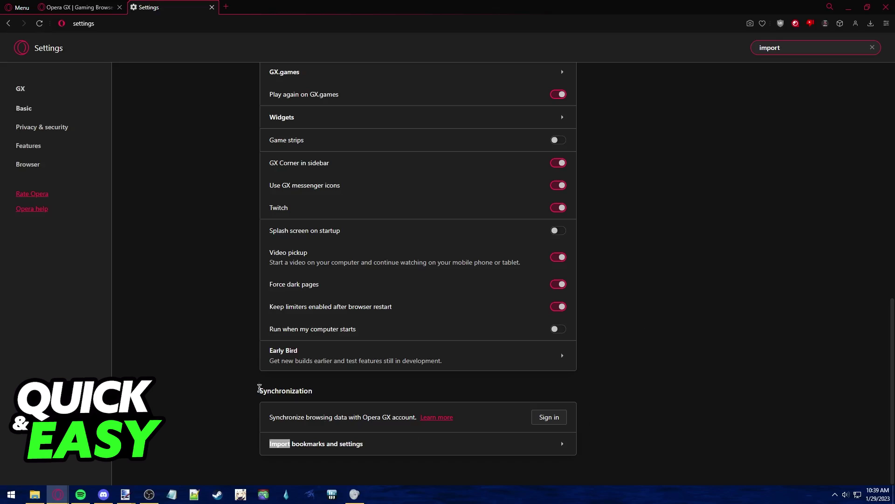
# Filter the settings search with the copied 'Synchronization' heading text
pyautogui.moveTo(258, 392)
pyautogui.mouseDown()
pyautogui.moveTo(342, 394)
pyautogui.moveTo(307, 398)
pyautogui.mouseUp()
pyautogui.hotkey('ctrl', 'c')
pyautogui.click(790, 49)
pyautogui.hotkey('ctrl', 'a')
pyautogui.hotkey('ctrl', 'v')
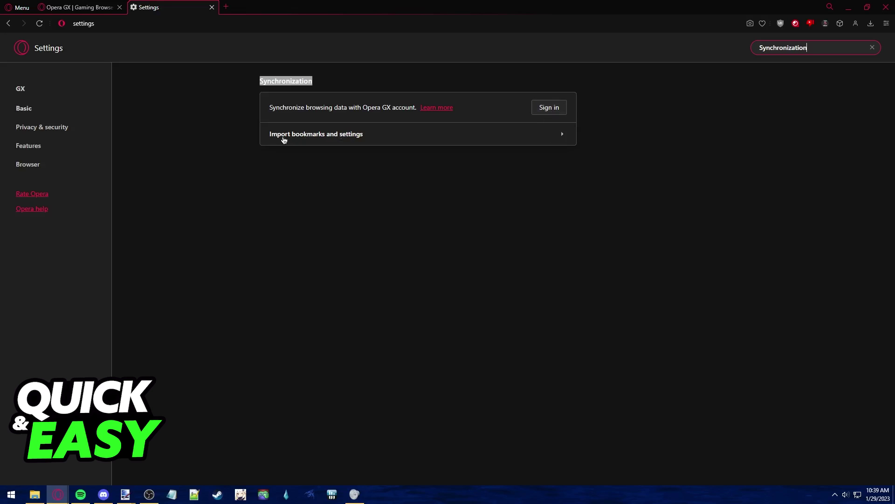
# Start a bookmarks and settings import with Chrome as the source browser
pyautogui.click(277, 140)
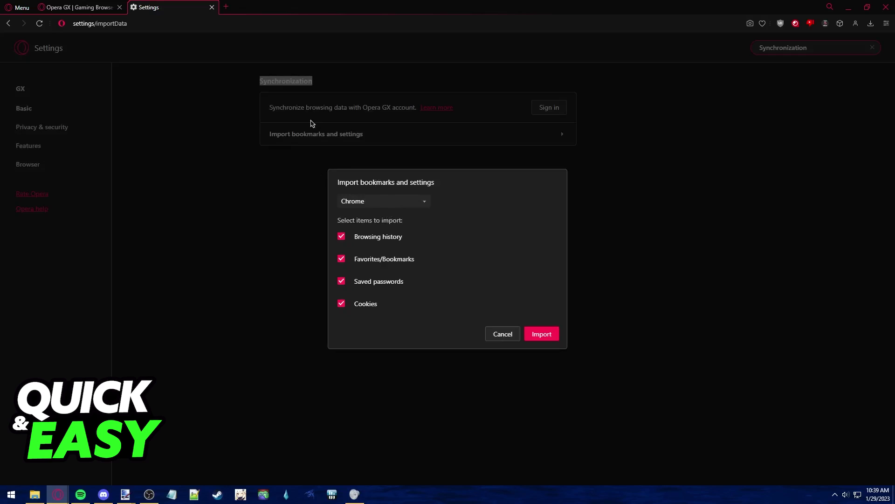
pyautogui.click(368, 201)
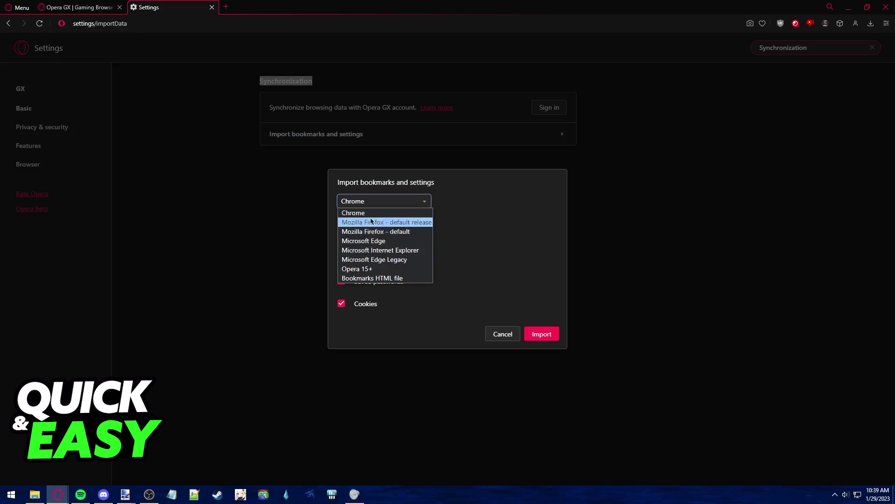
pyautogui.click(381, 213)
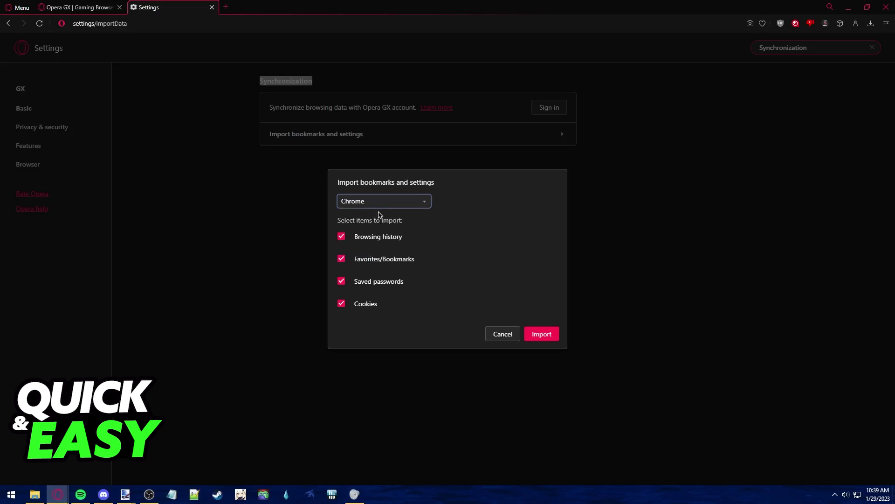
# Toggle Browsing history, Favorites/Bookmarks, Saved passwords and Cookies off and back on, then close the dialog
pyautogui.click(371, 241)
pyautogui.click(372, 259)
pyautogui.click(373, 281)
pyautogui.click(371, 304)
pyautogui.click(374, 238)
pyautogui.click(377, 258)
pyautogui.click(383, 283)
pyautogui.click(373, 303)
pyautogui.click(493, 334)
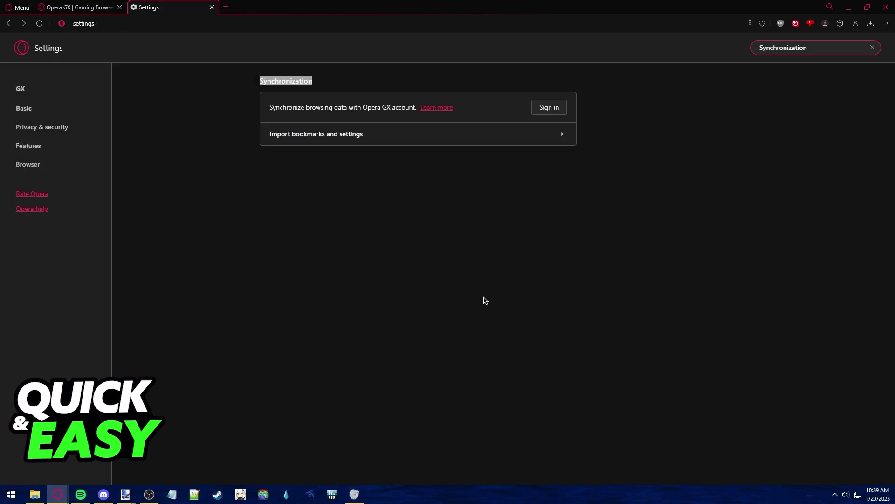